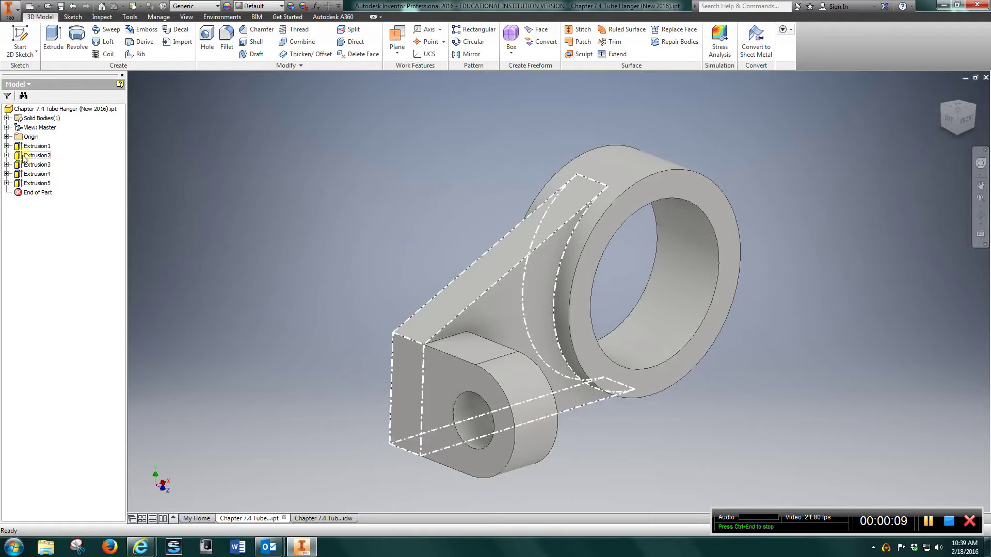
Step: Expand Extrusion1 in the Model browser to show Sketch1 with its 3.000 and 4.000 circles
click(7, 146)
Step: Open Sketch1 to review its 3.000 and 4.000 circles, then finish the sketch
right_click(38, 154)
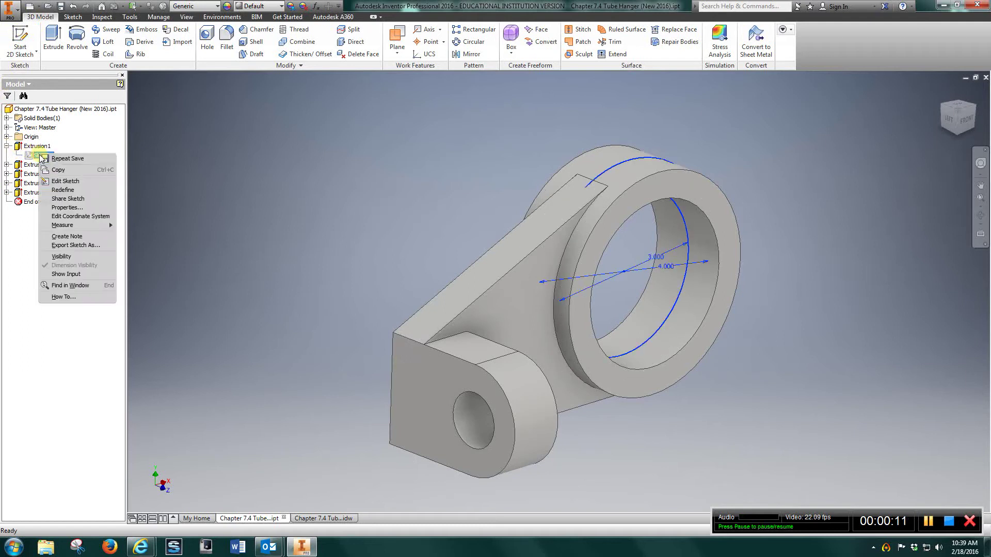
click(66, 181)
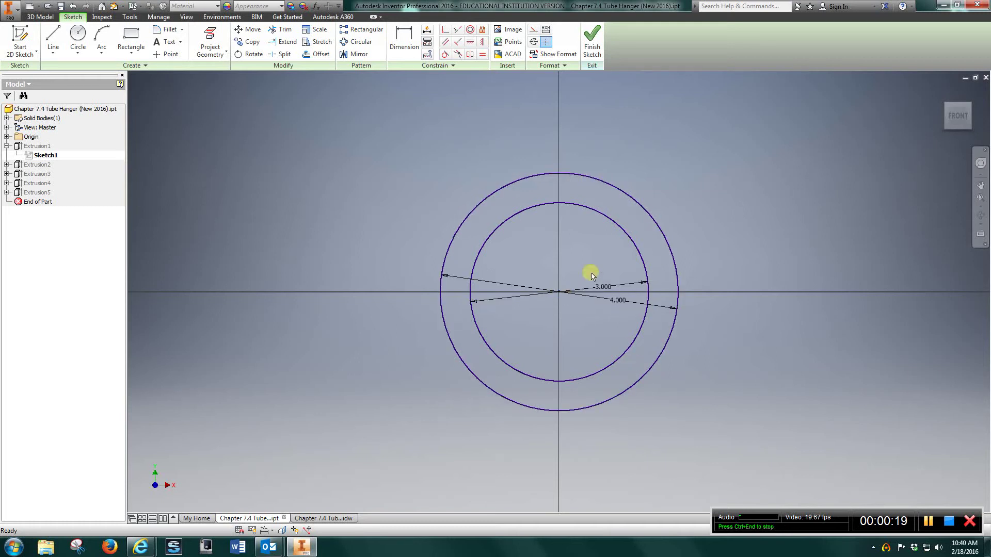
click(592, 47)
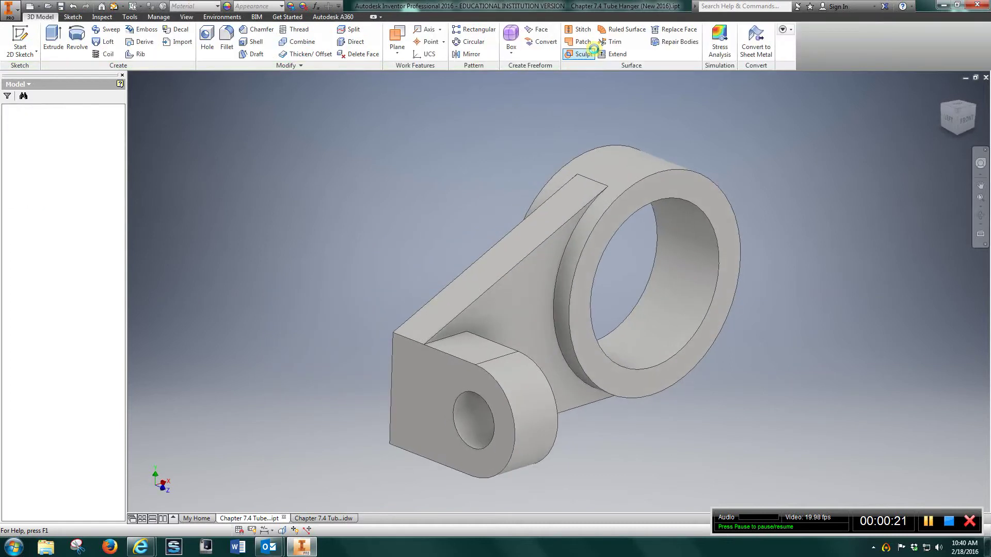
Step: Set Extrusion1 to a symmetric 1.5 in extrusion and rebuild the tube
right_click(37, 148)
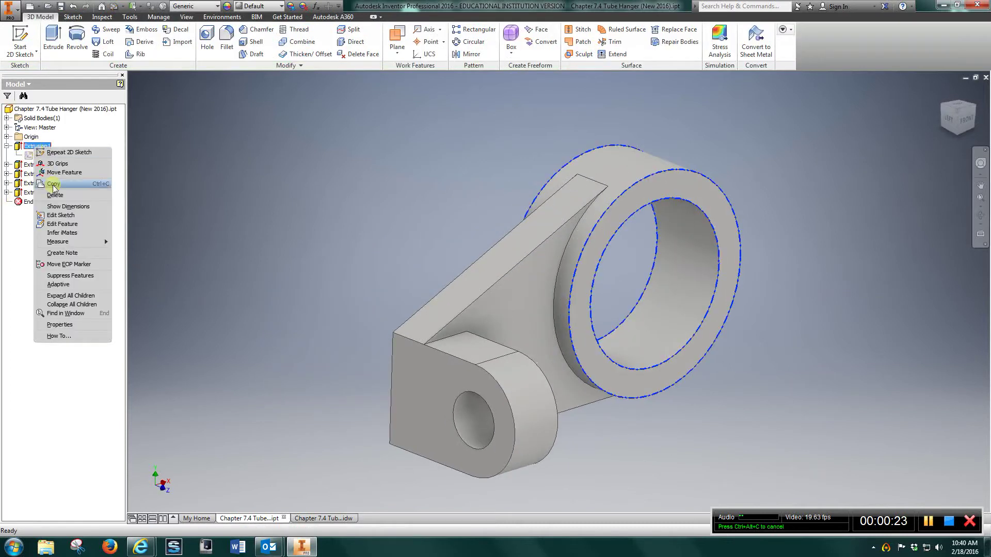
click(70, 224)
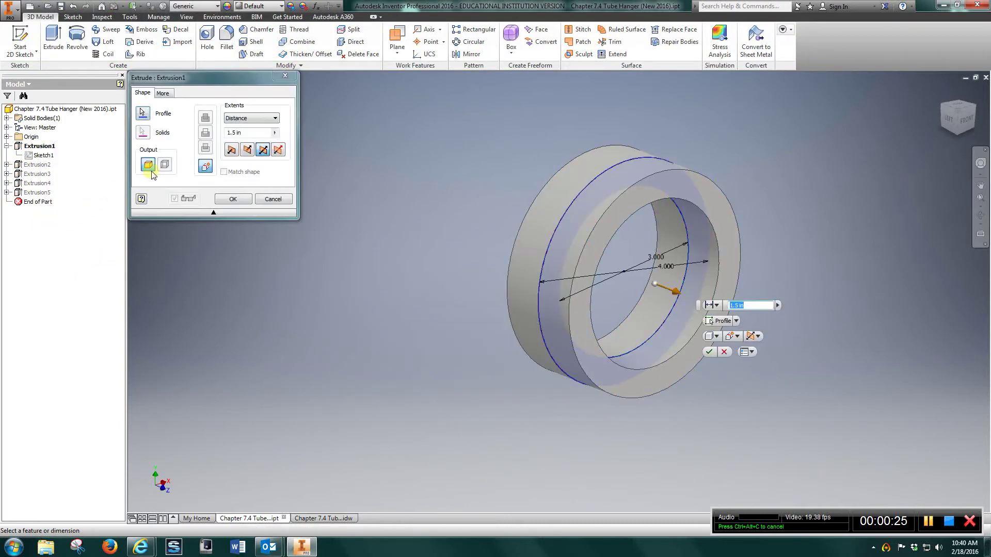
click(264, 150)
click(231, 151)
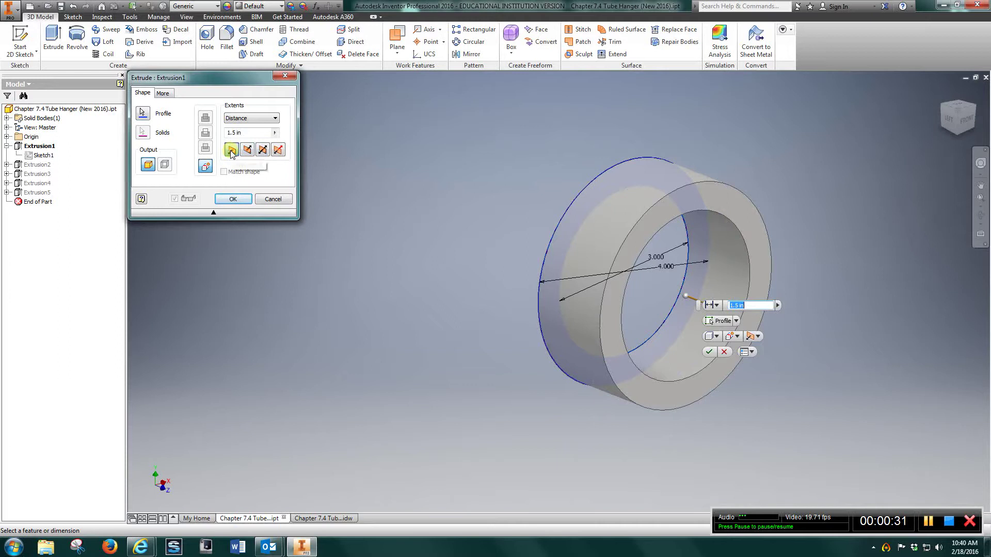
click(264, 150)
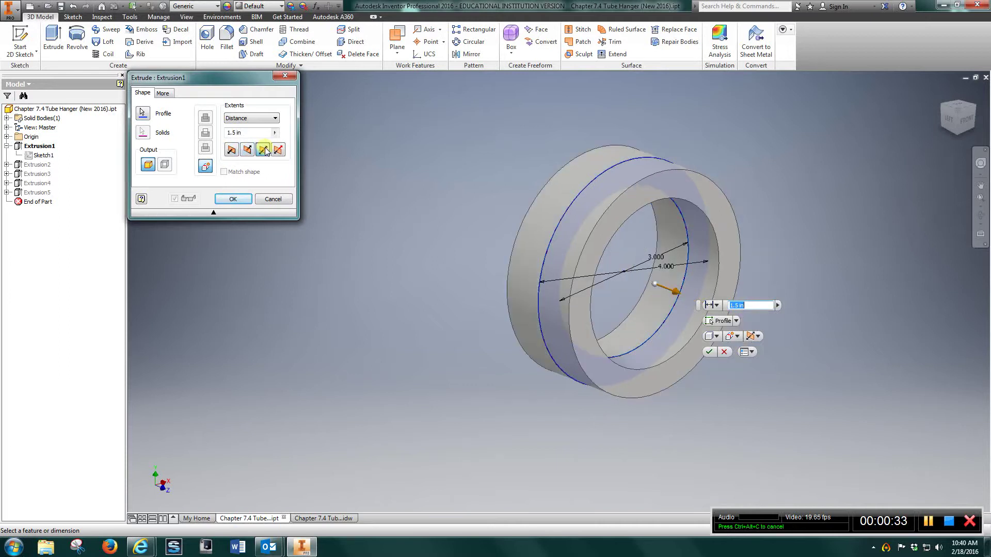
click(235, 200)
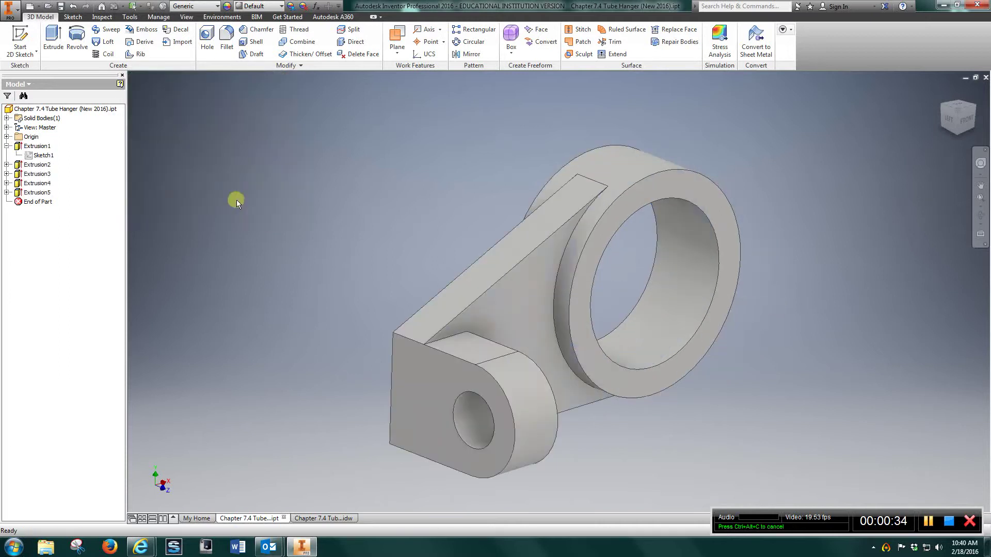
Step: Open Sketch2 for editing and slice the graphics to expose its tapered arm profile
click(7, 164)
right_click(46, 175)
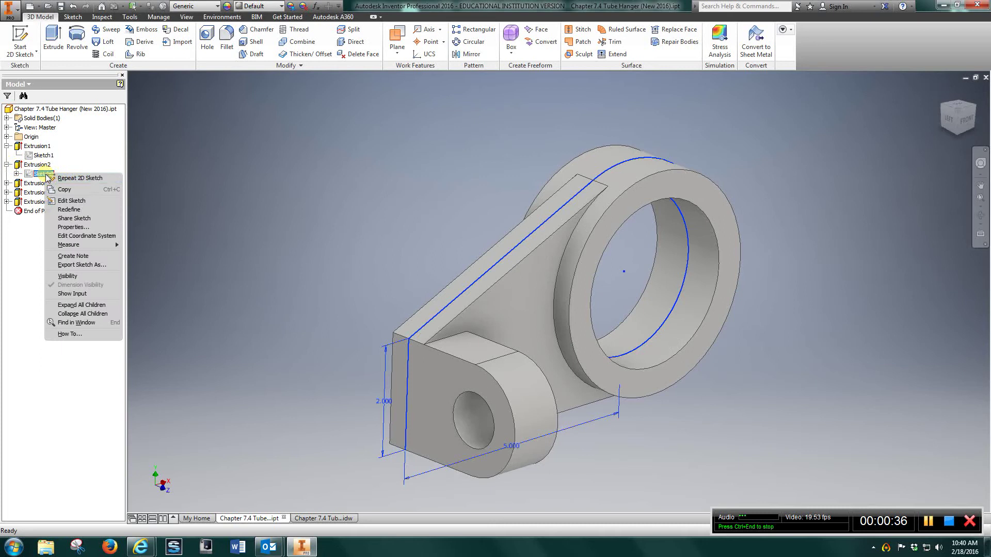
click(71, 201)
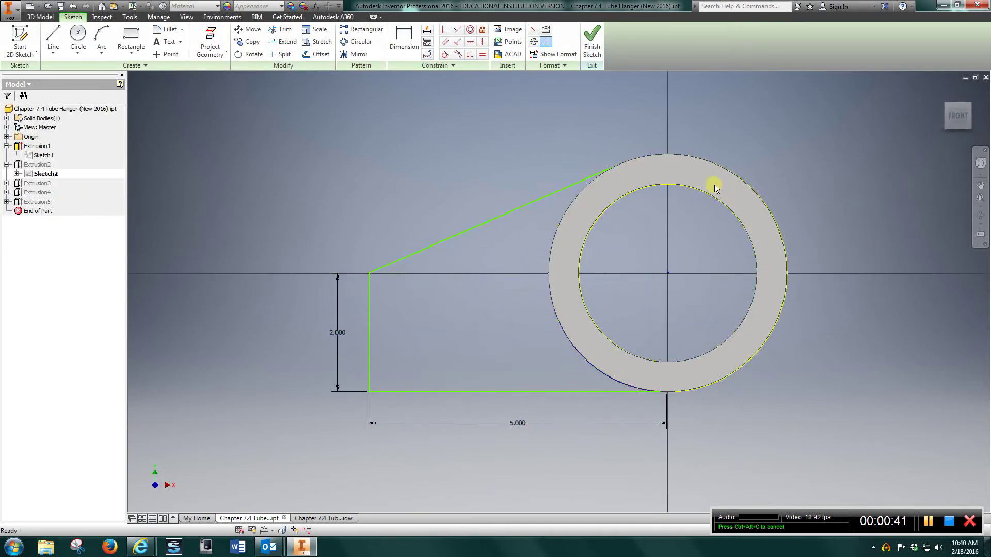
right_click(870, 133)
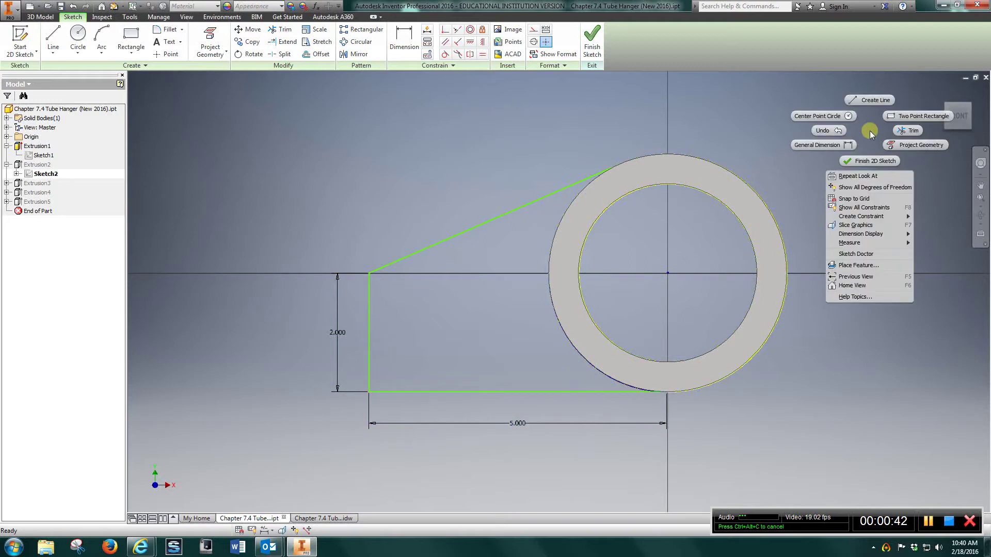
click(871, 226)
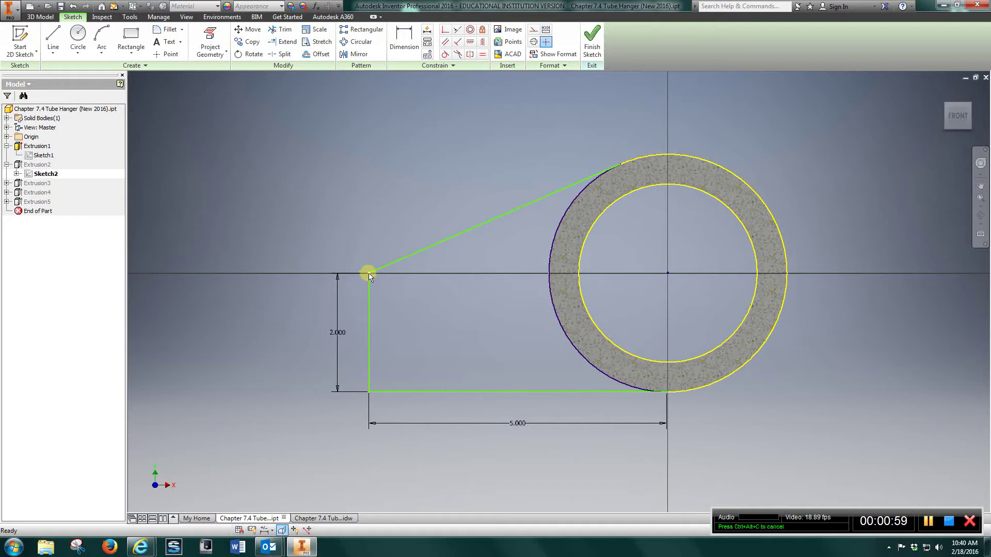
Step: Select the outer circle's arcs, finish Sketch2, and select Extrusion2 in the browser
click(618, 167)
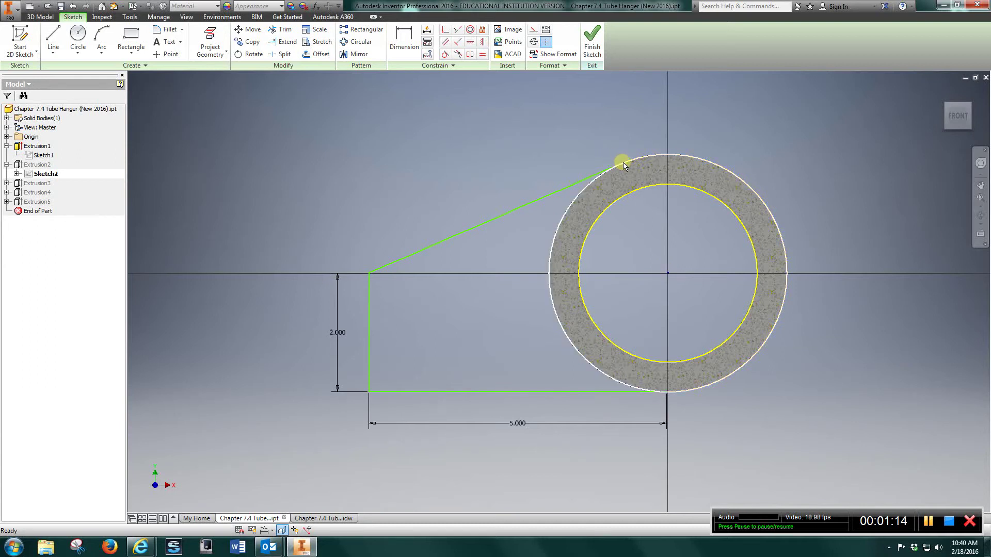
click(662, 392)
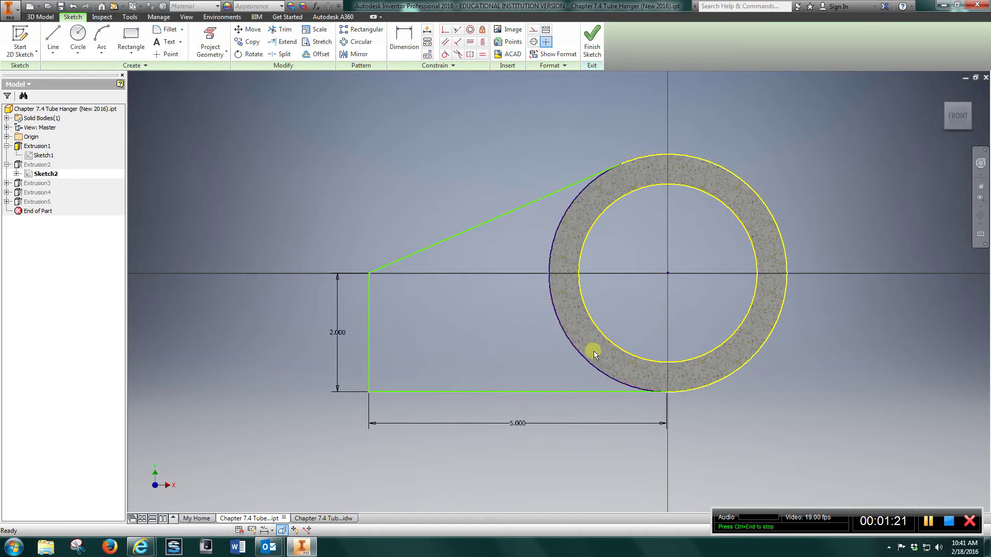
click(612, 48)
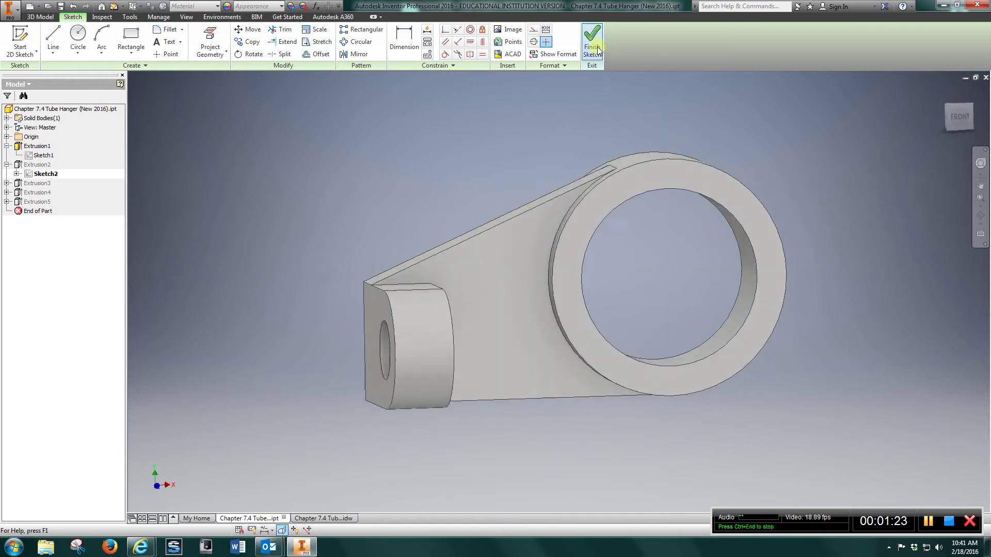
click(36, 164)
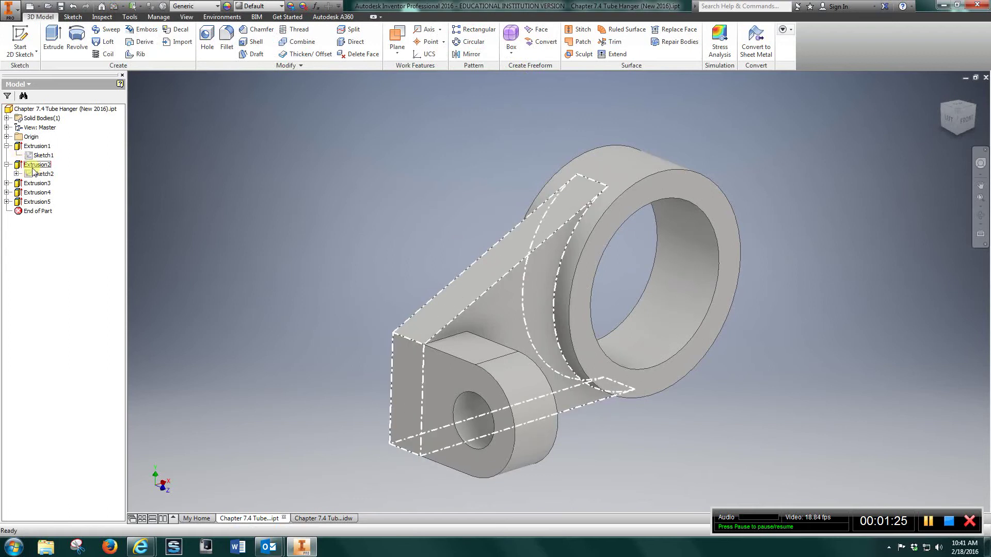
Step: Accept Extrusion2's 0.75 in arm extrusion unchanged and expand Extrusion3 to reveal its sketch
click(36, 164)
right_click(35, 166)
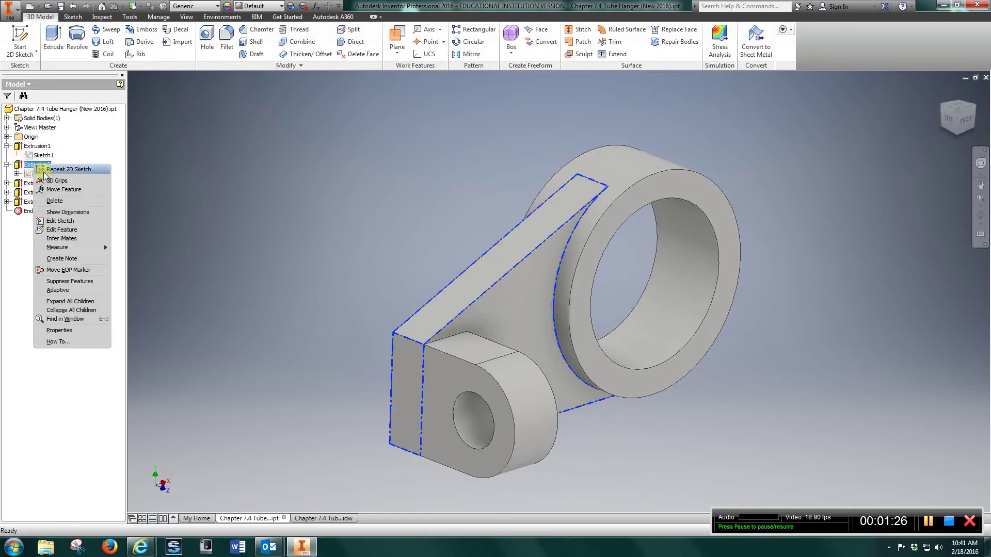
click(72, 234)
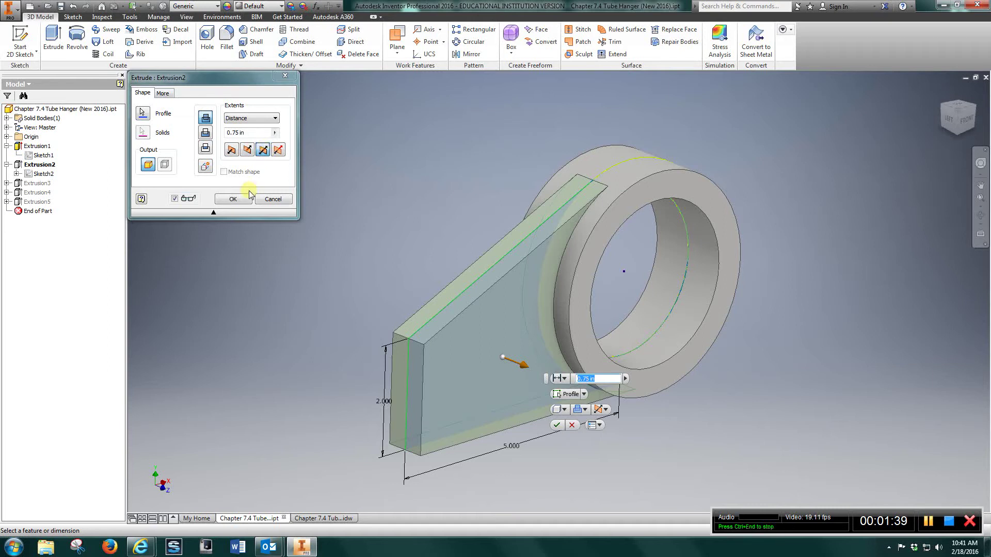
click(232, 199)
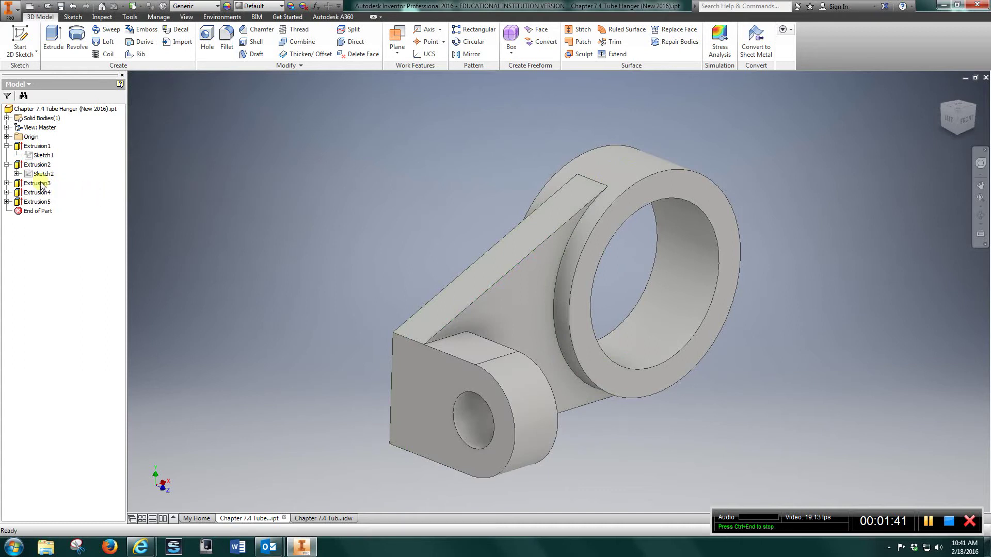
click(6, 184)
Step: Open Sketch3 to check its 1.000 by 2.000 rectangle, then finish the sketch
right_click(39, 193)
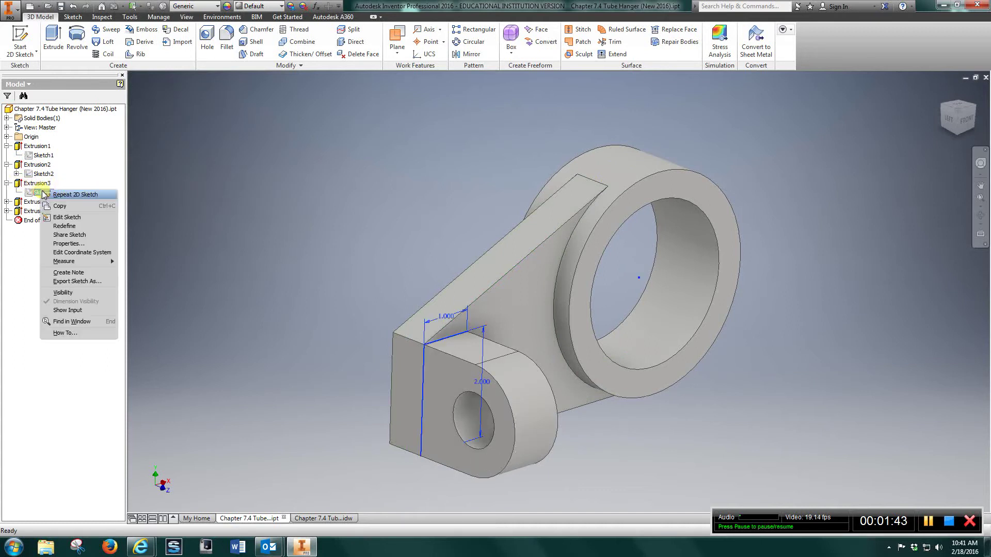
click(78, 217)
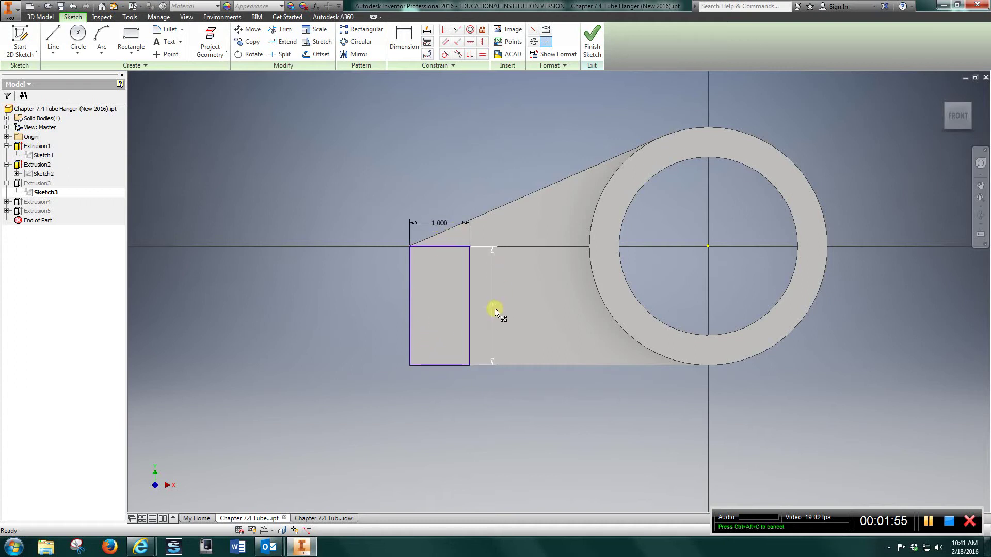
click(595, 37)
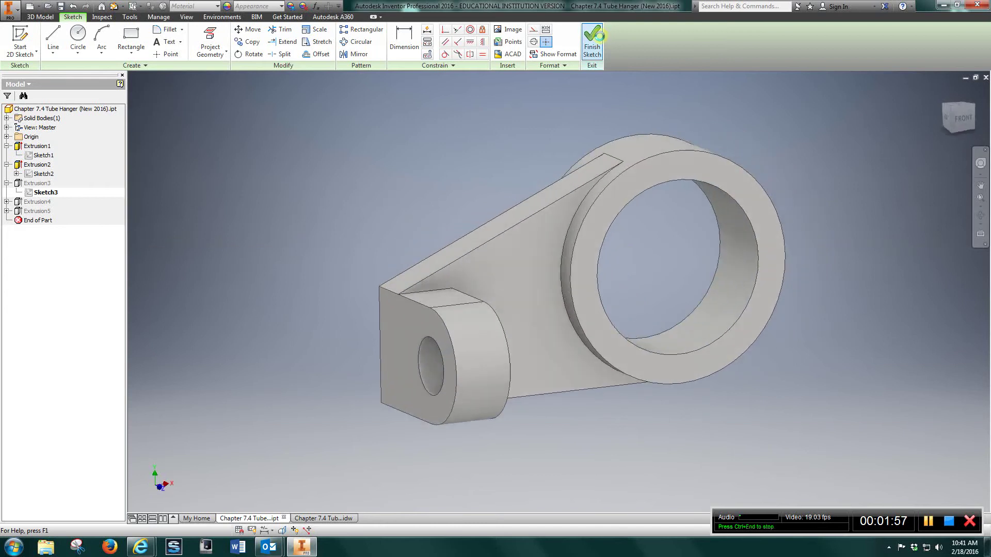
Step: Review Extrusion3's 1.25 in lug extrusion and accept it to rebuild the part
right_click(37, 184)
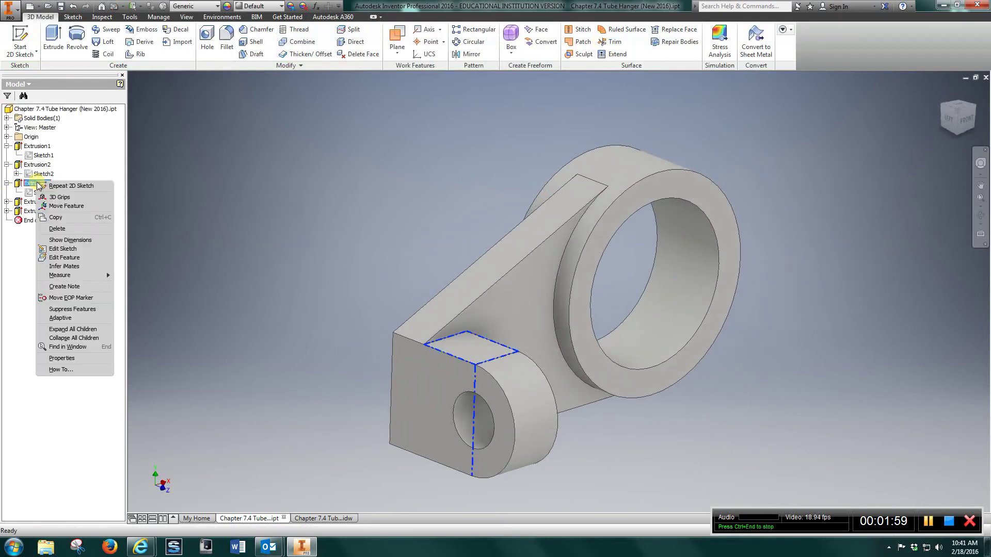
click(63, 258)
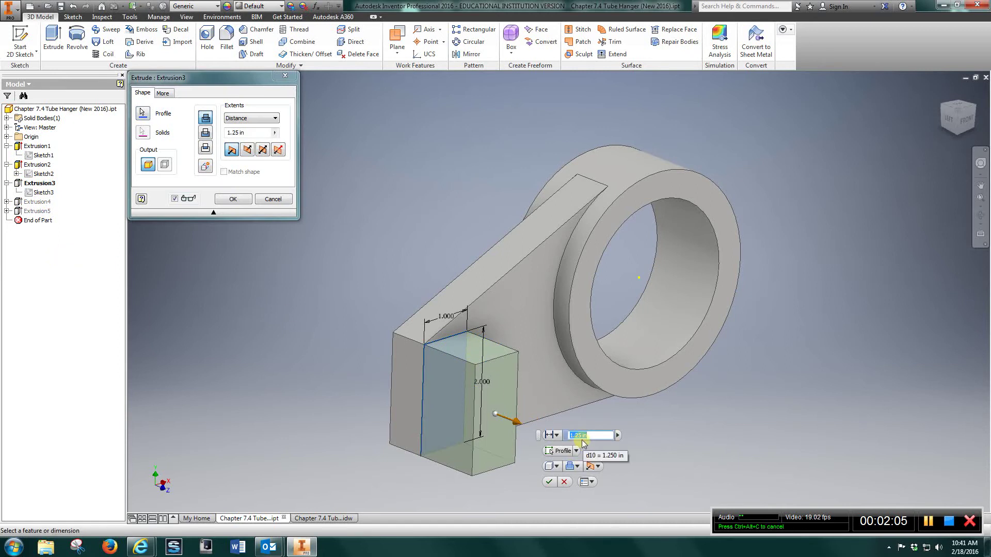
click(229, 200)
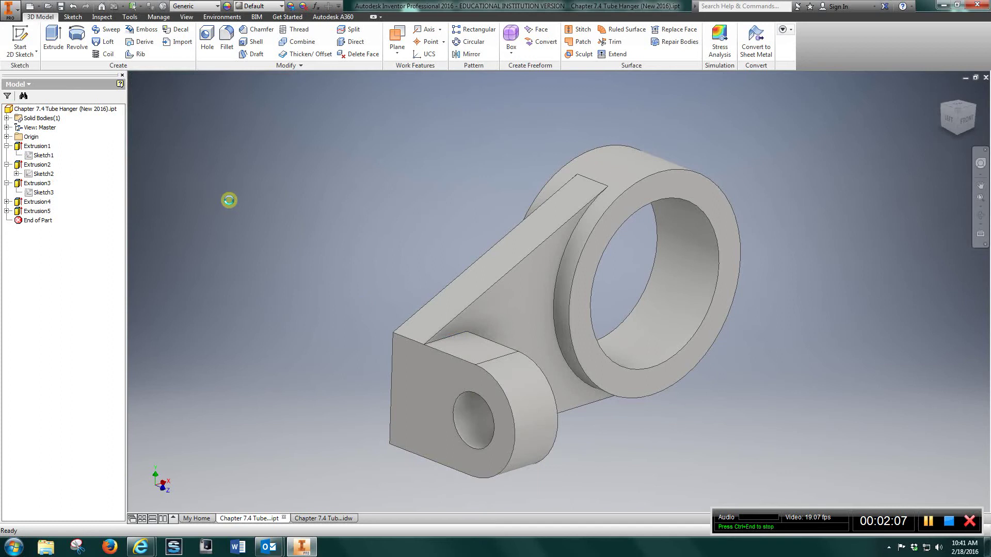
click(6, 202)
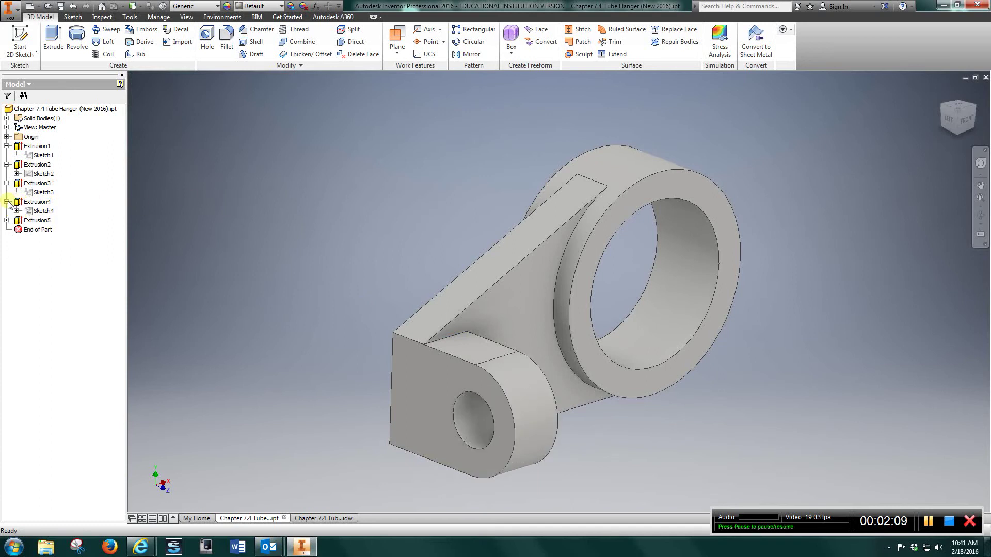
right_click(41, 212)
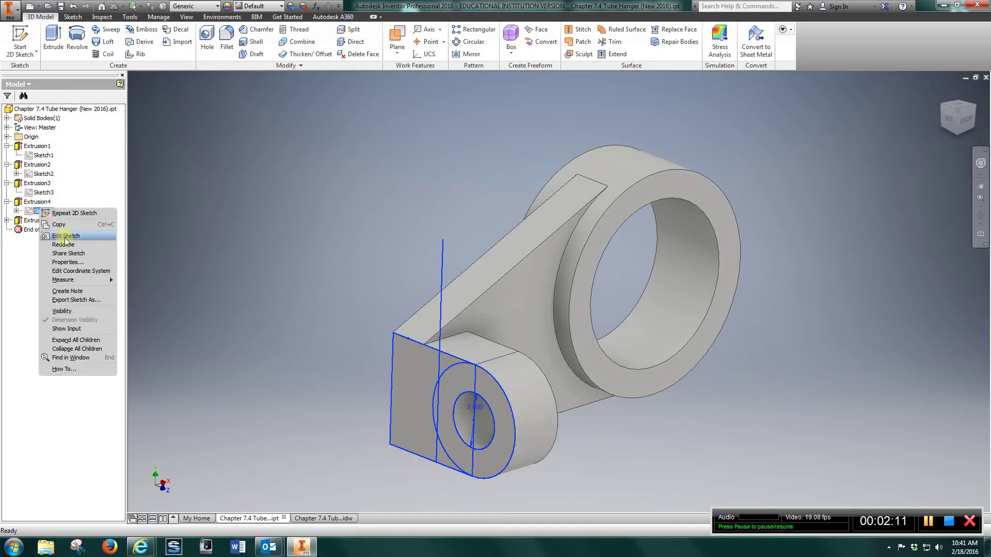
click(57, 231)
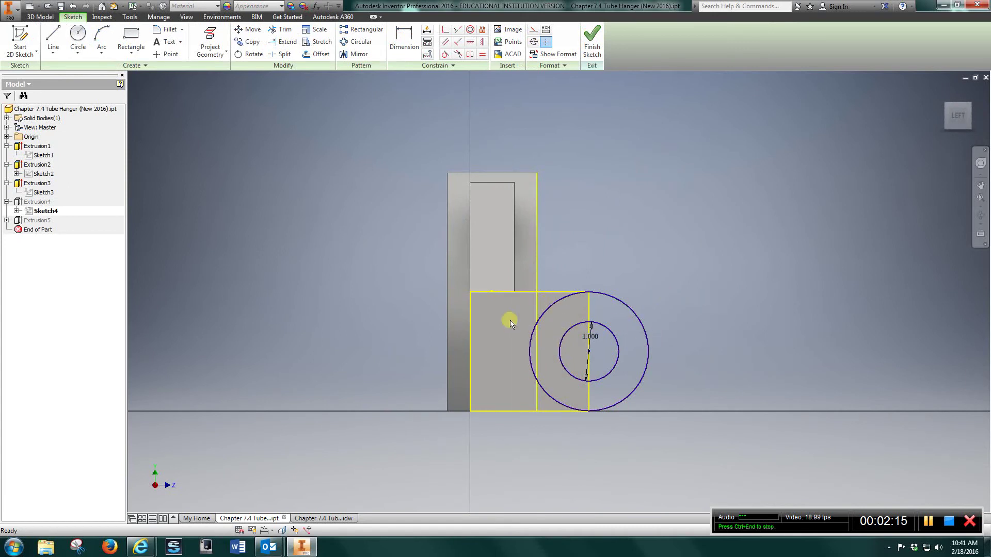
double_click(589, 349)
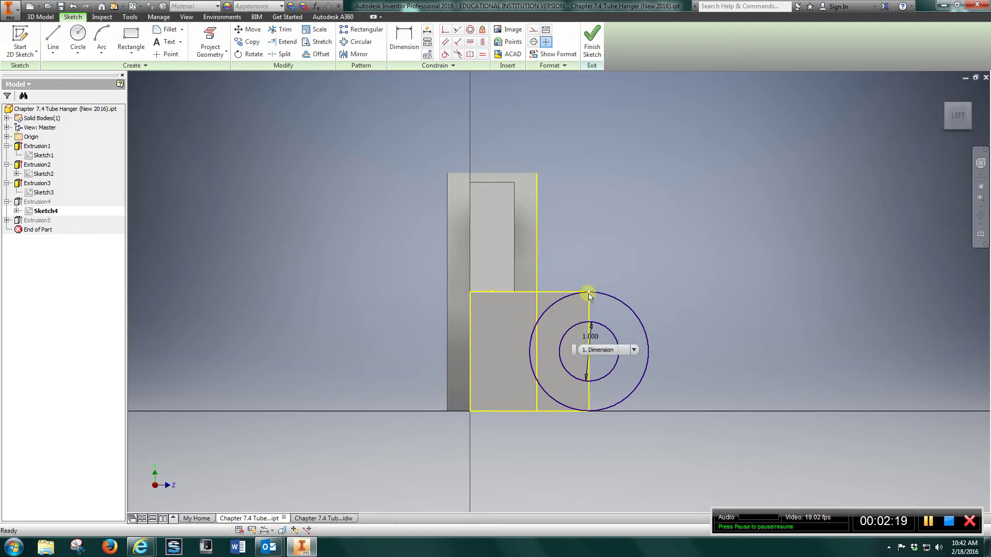
key(Return)
click(405, 41)
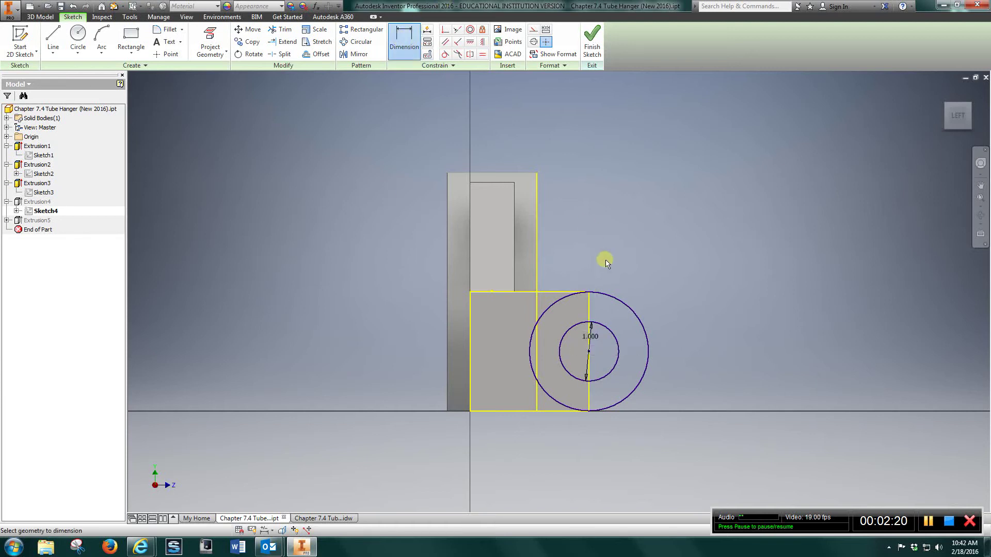
click(636, 314)
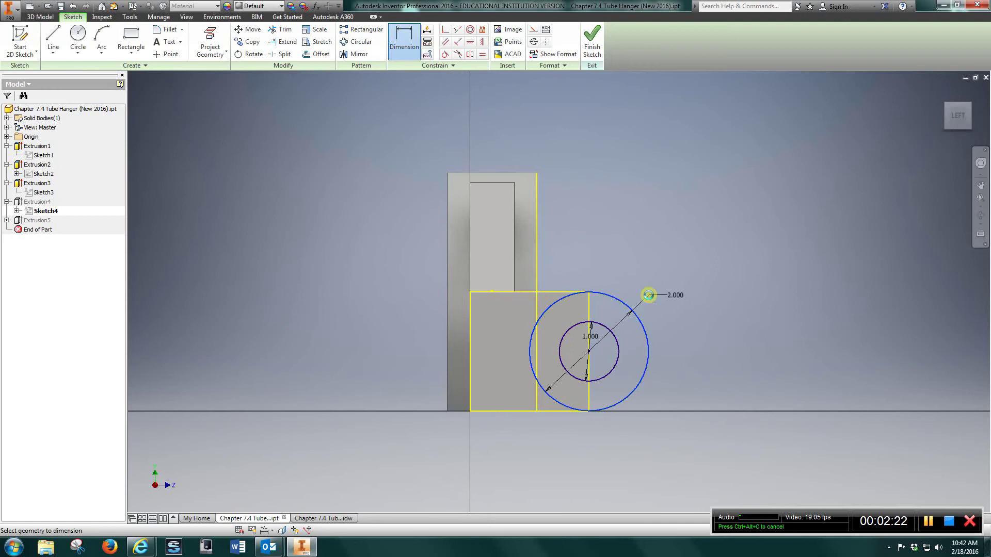
click(626, 281)
click(176, 95)
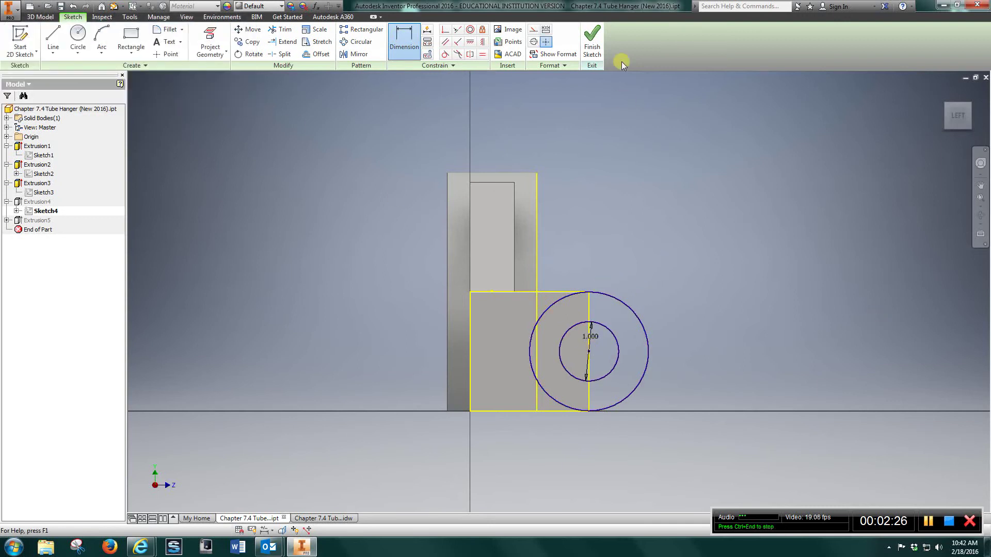
Step: Finish Sketch4, accept Extrusion4's 1 in extrusion unchanged, and expand Extrusion5
click(593, 44)
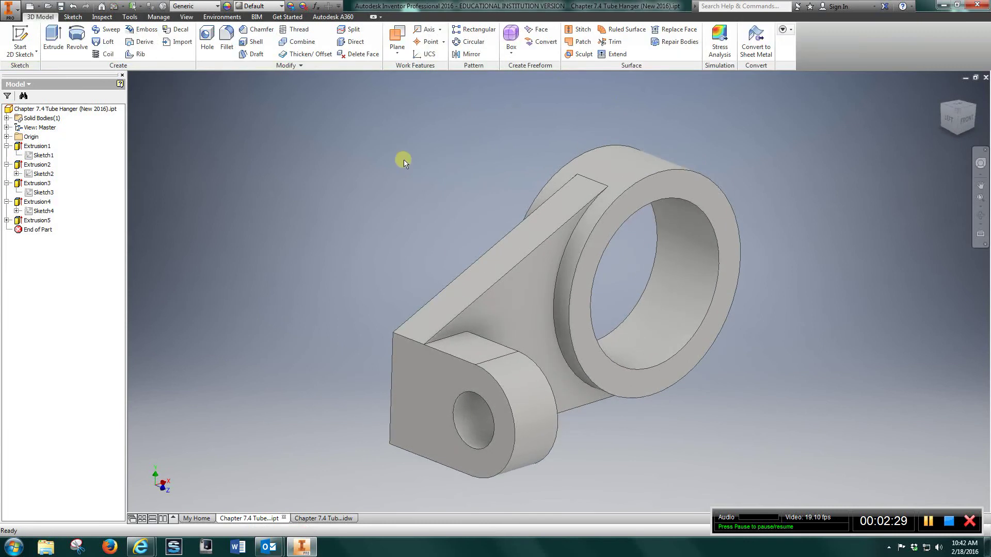
right_click(44, 202)
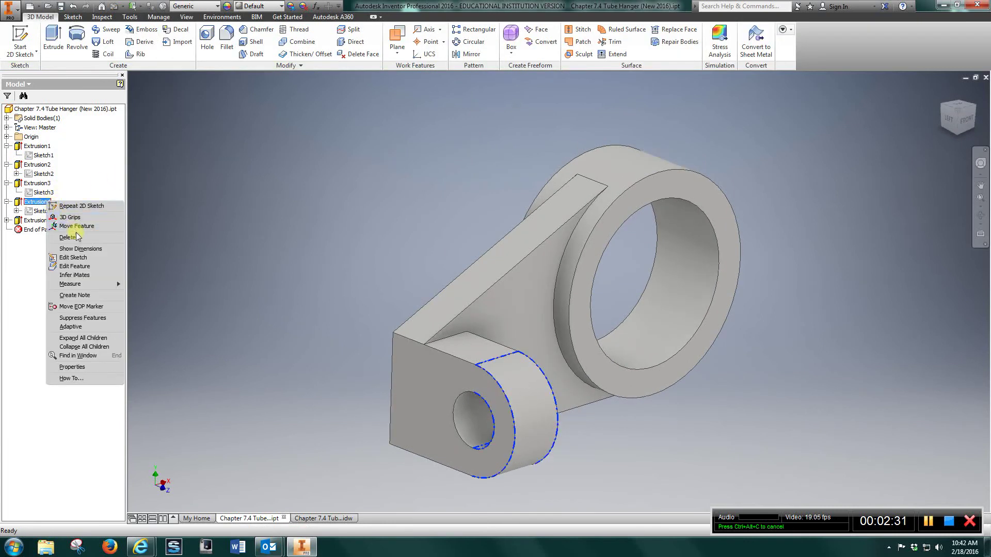
click(75, 266)
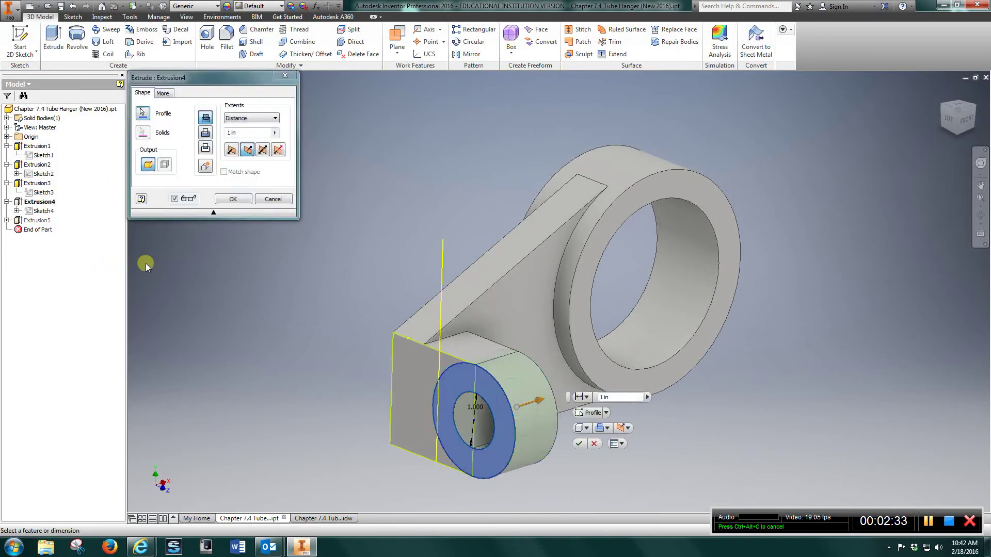
click(233, 199)
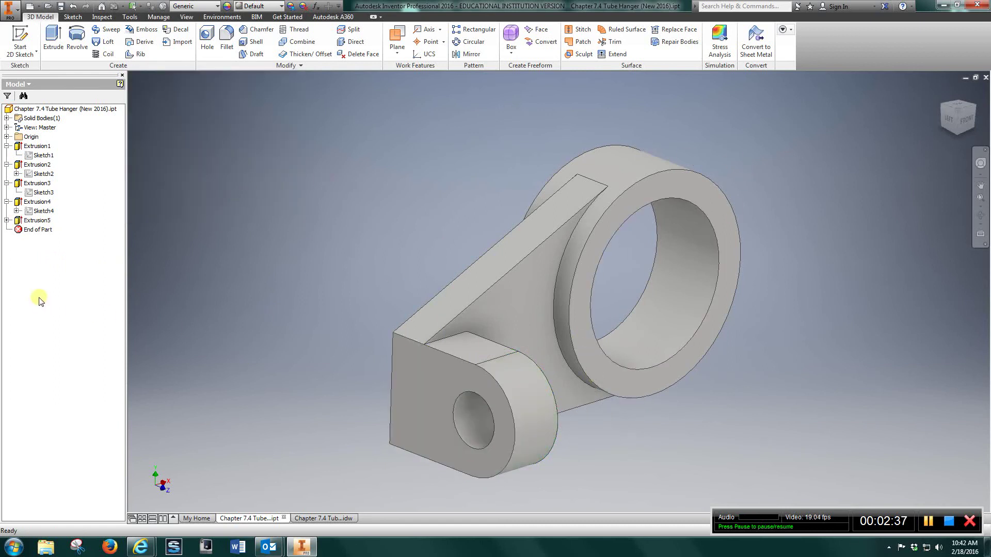
click(6, 220)
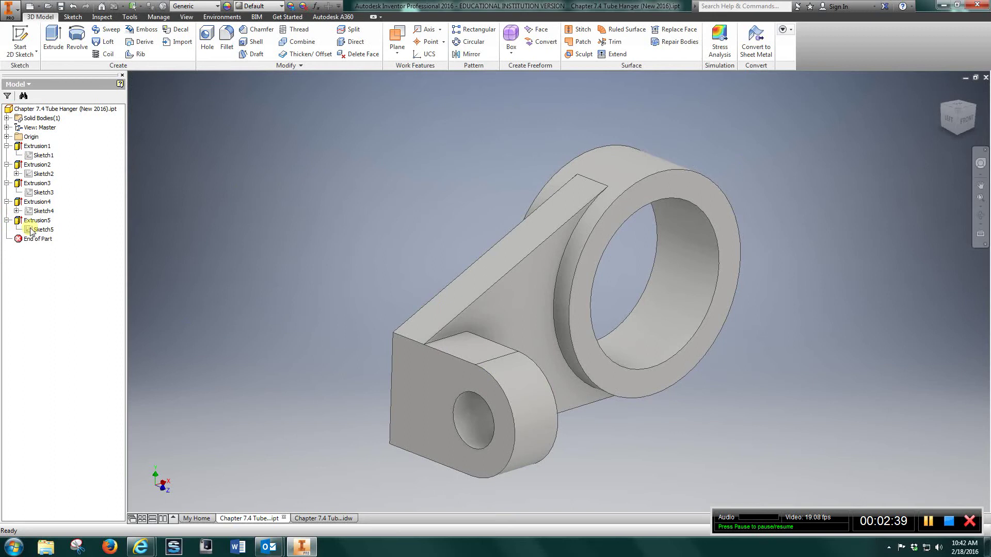
Step: Give Sketch5's lug-hole circle a 1.000 diameter dimension and finish the sketch
right_click(42, 233)
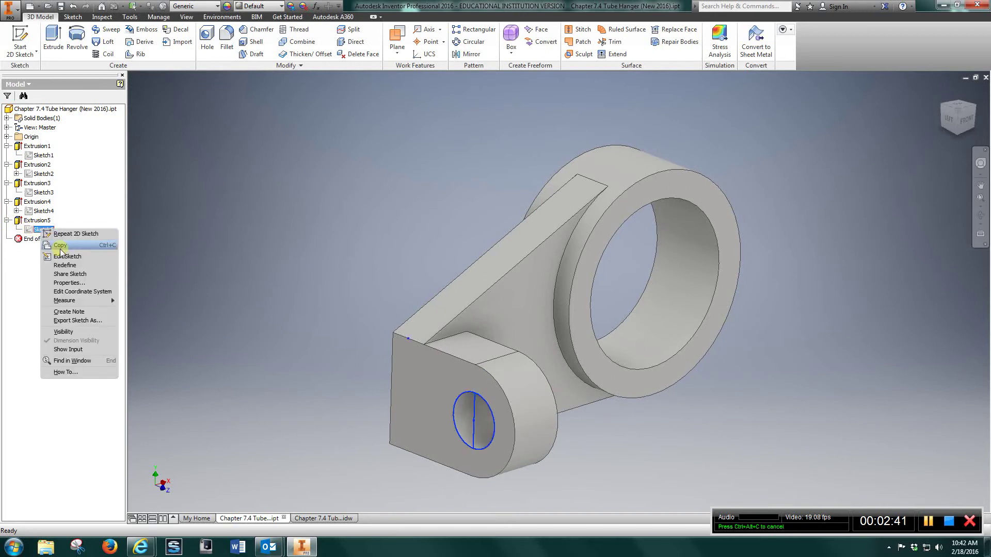
click(59, 247)
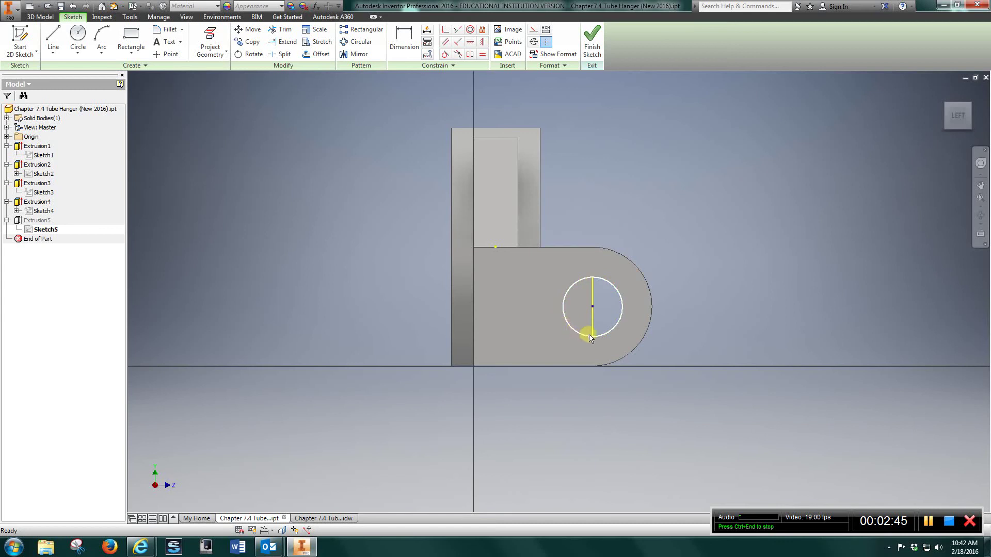
click(407, 40)
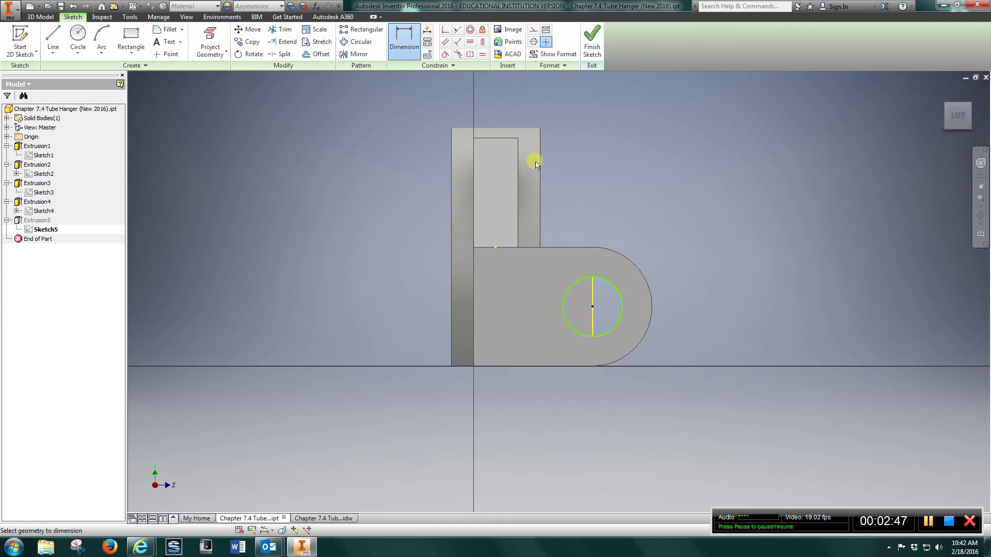
click(609, 282)
click(651, 222)
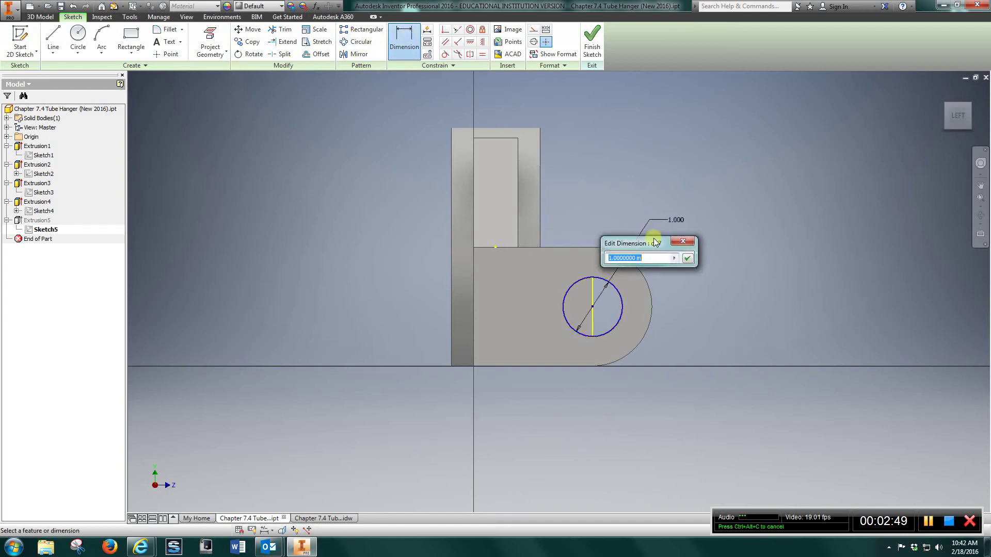
click(685, 259)
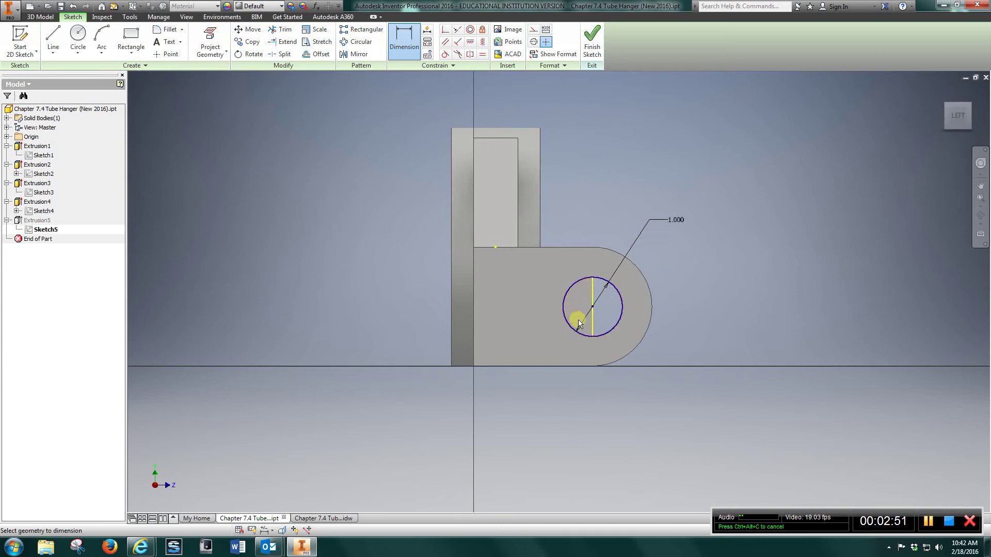
click(592, 41)
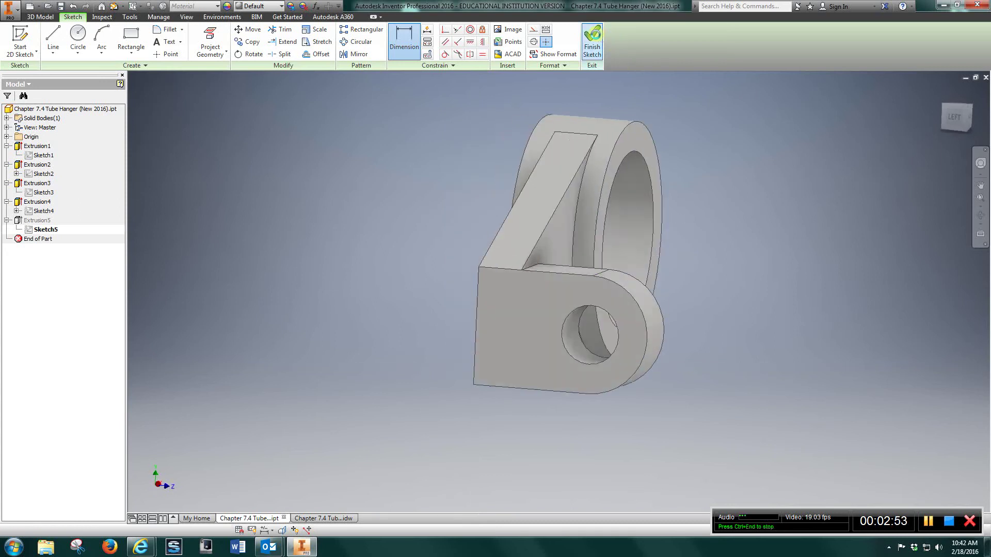
click(622, 29)
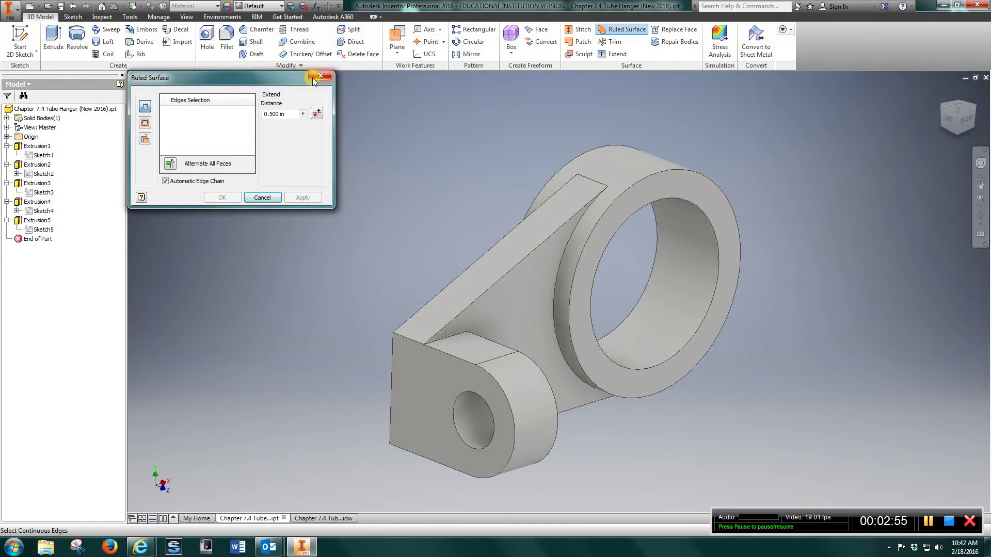
Step: Dismiss the ruled surface command and cancel the stray Create Extrude prompt
key(Escape)
click(53, 35)
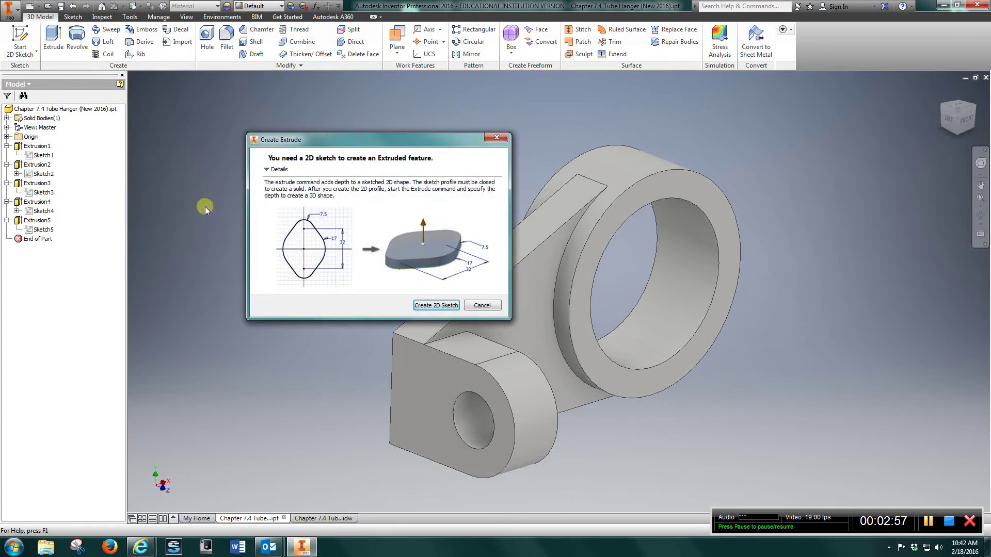
click(480, 305)
Step: Re-accept Extrusion5's 1 in hole extrusion without changes
right_click(37, 220)
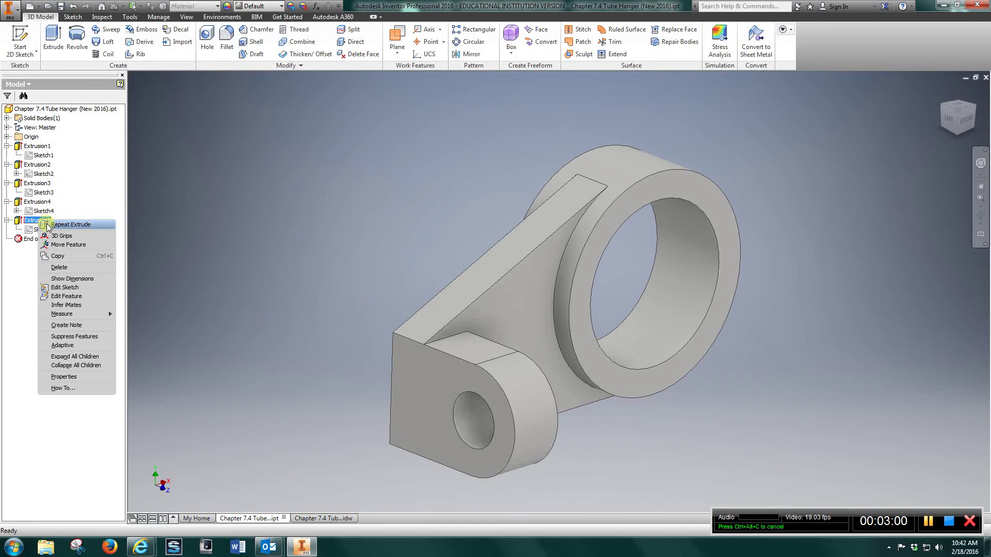
click(69, 297)
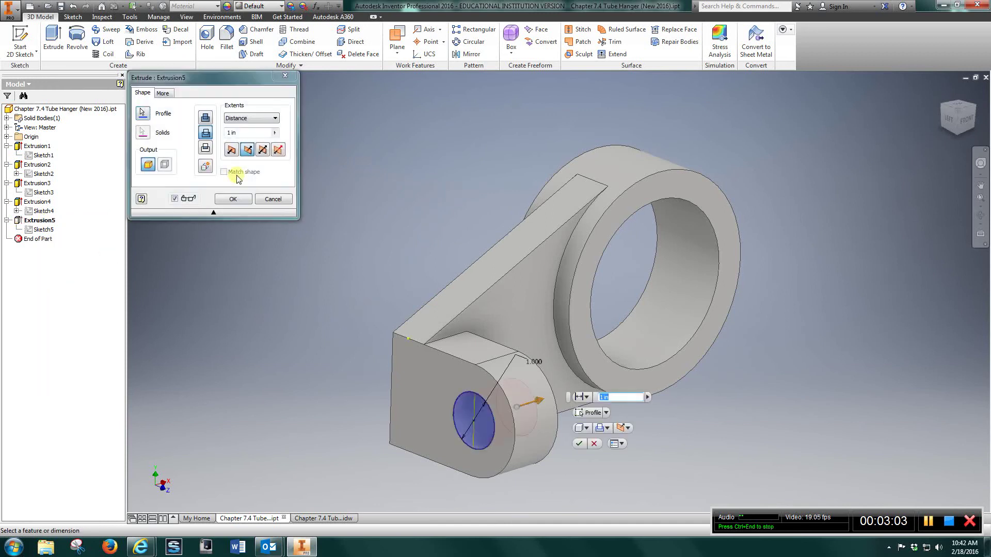
click(233, 199)
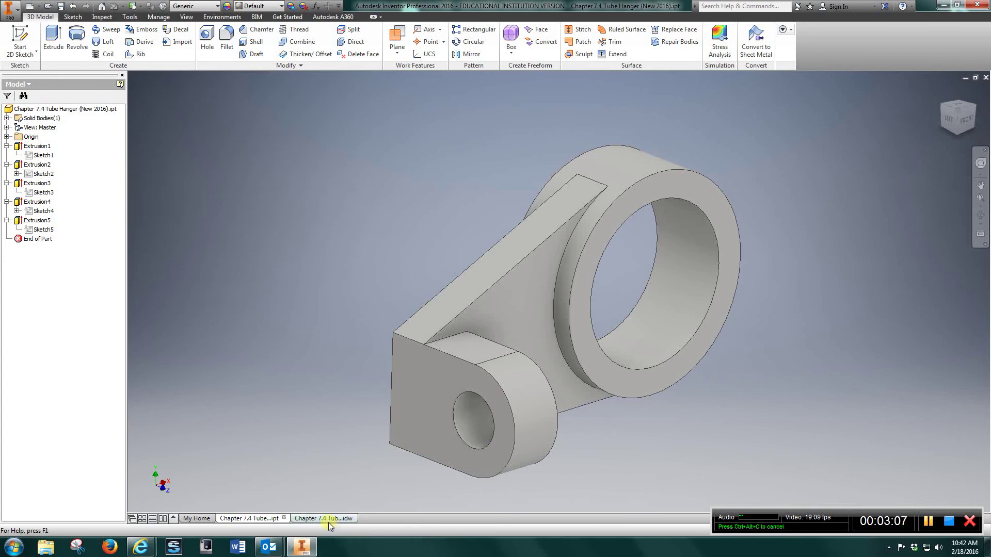
Step: Bring up the Chapter 7.4 Tube Hanger drawing sheet and pan across its four views
click(313, 519)
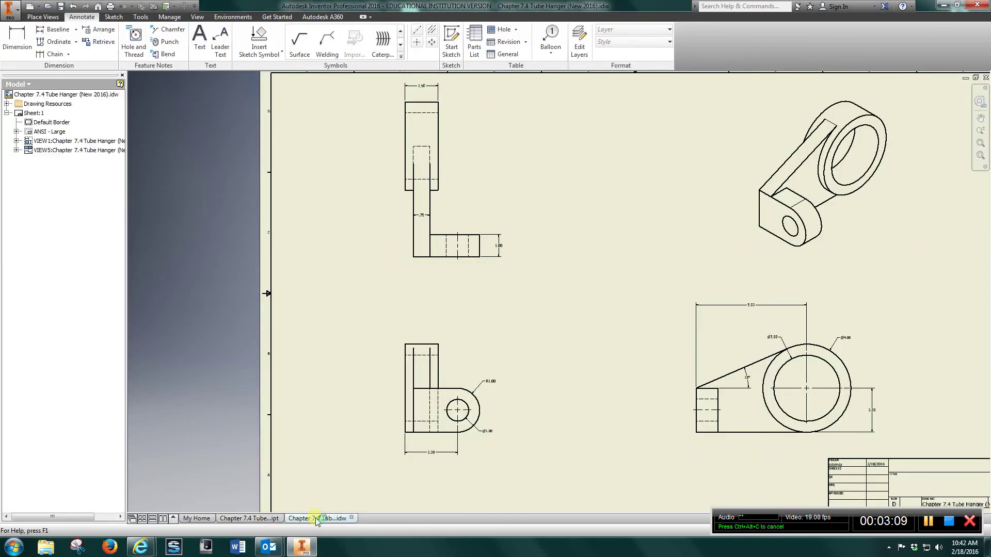
scroll(591, 242, up, 5)
scroll(594, 252, down, 5)
middle_drag(552, 234, 482, 248)
scroll(498, 254, up, 5)
scroll(497, 255, down, 3)
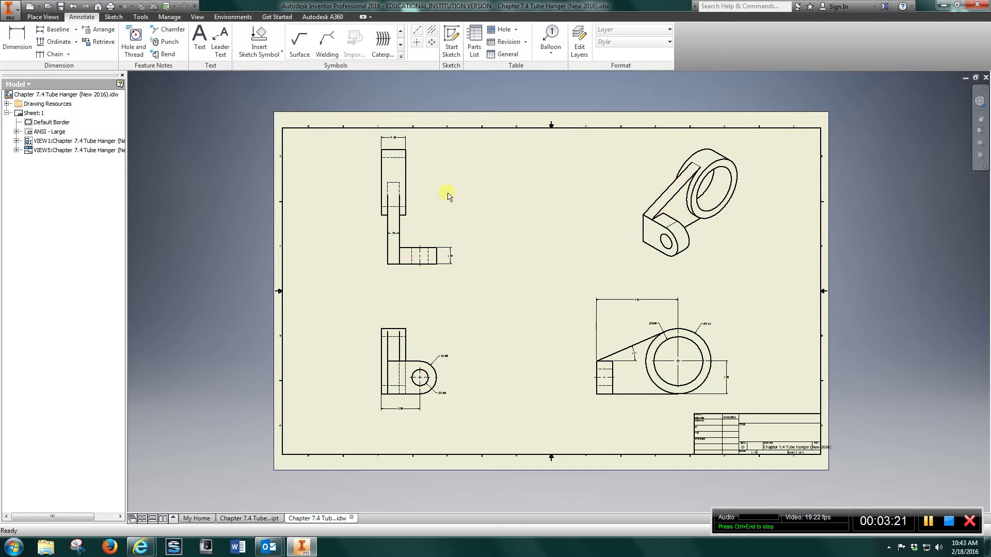
Step: Zoom in and out on the dimensioned views, including the lug's R1.00 and Ø1.00
scroll(408, 374, down, 5)
scroll(408, 374, up, 9)
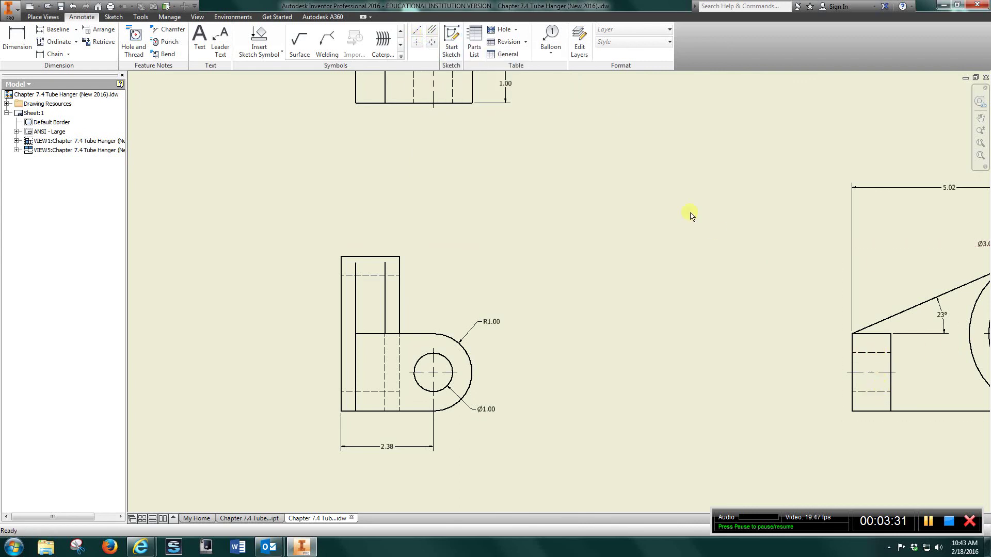
scroll(531, 166, up, 2)
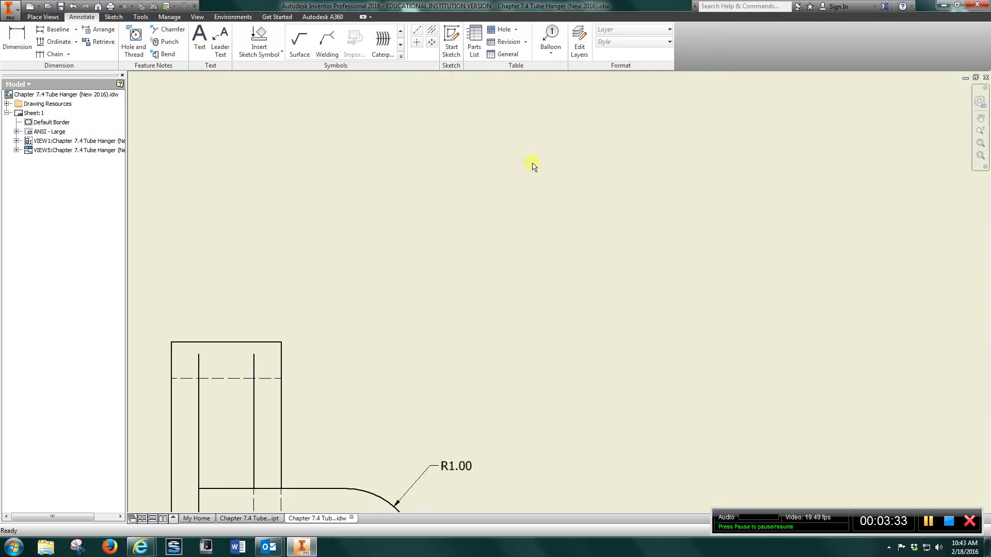
scroll(532, 166, down, 3)
scroll(531, 243, down, 1)
scroll(433, 293, up, 1)
scroll(433, 294, down, 3)
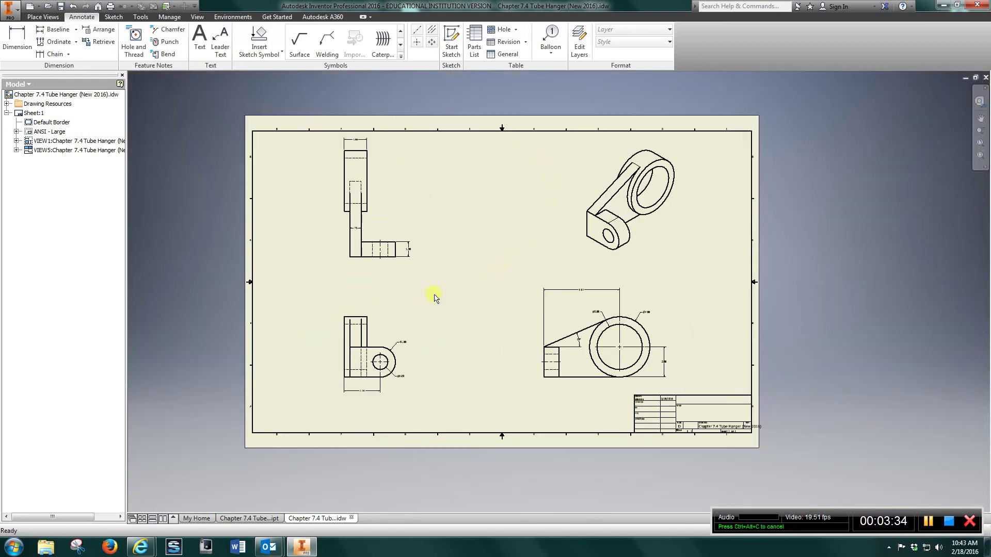
scroll(436, 298, up, 4)
scroll(437, 299, down, 3)
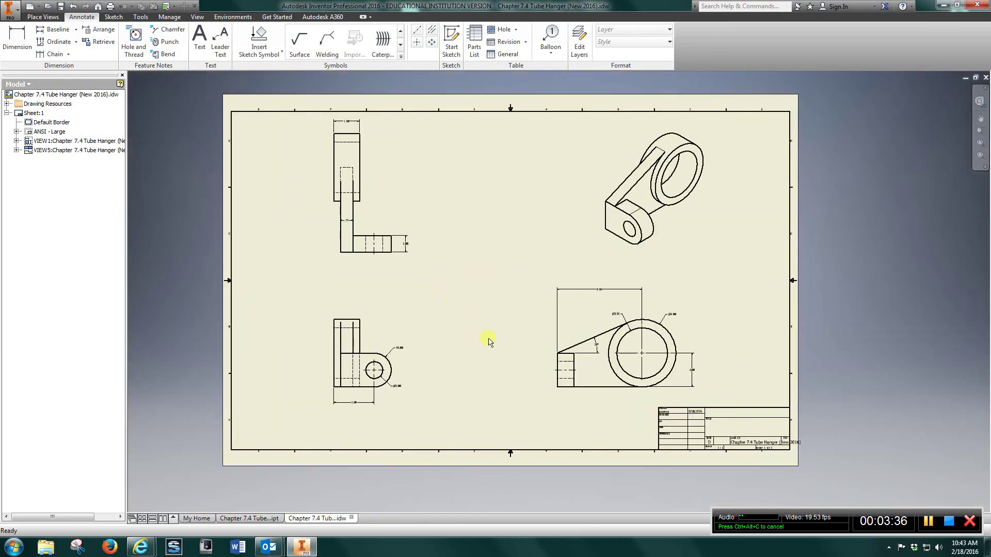